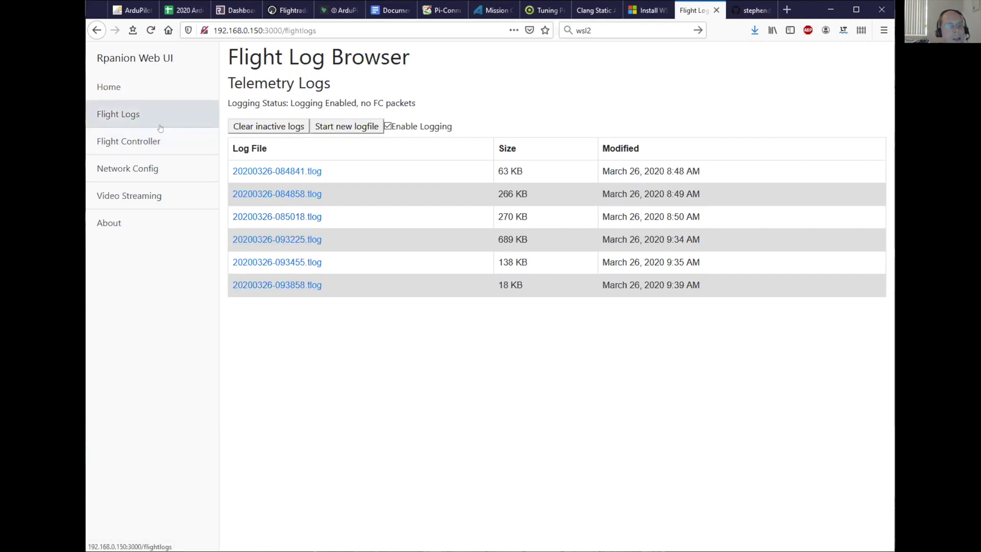
- Start MAVLink 2.0 telemetry from /dev/serial0 at 921600 baud on the Flight Controller page
left_click(153, 141)
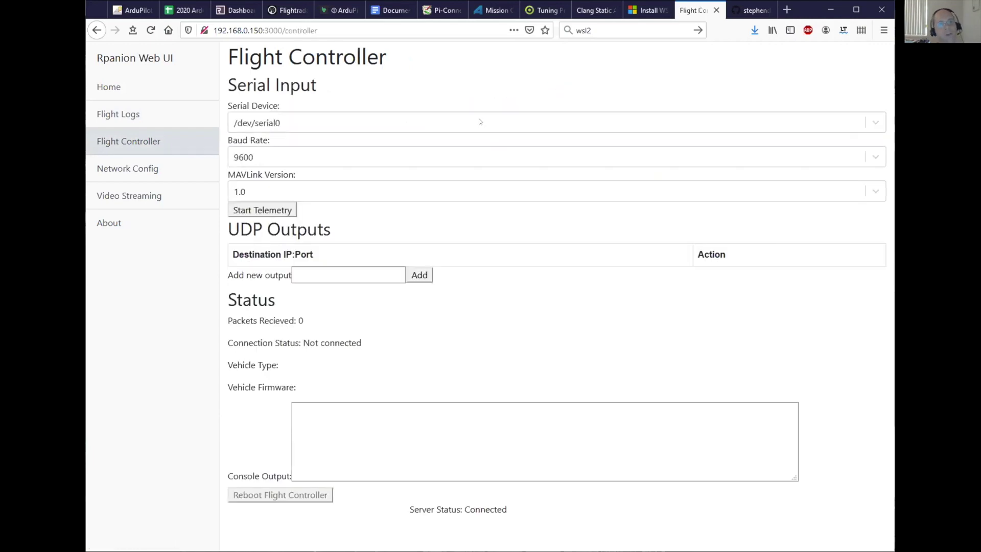
left_click(462, 122)
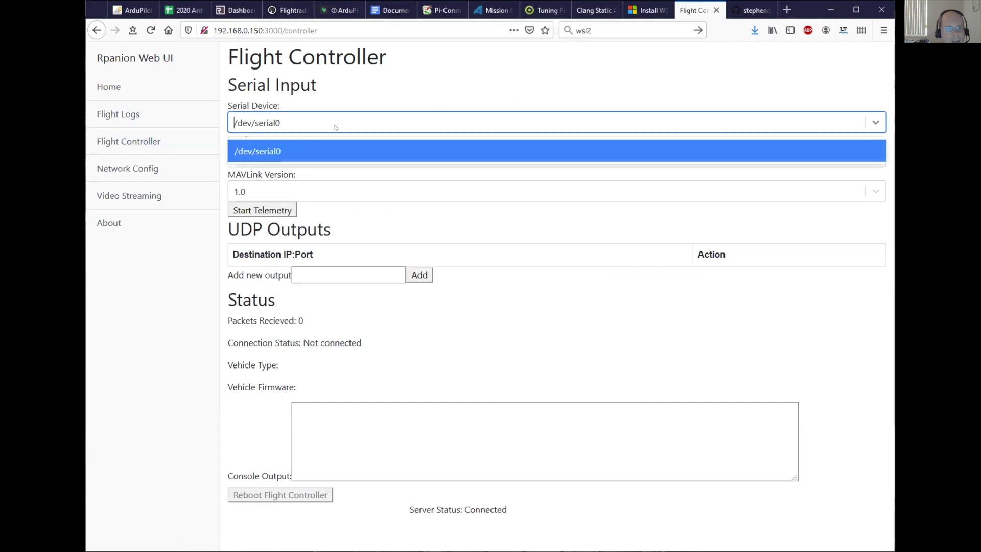
left_click(275, 150)
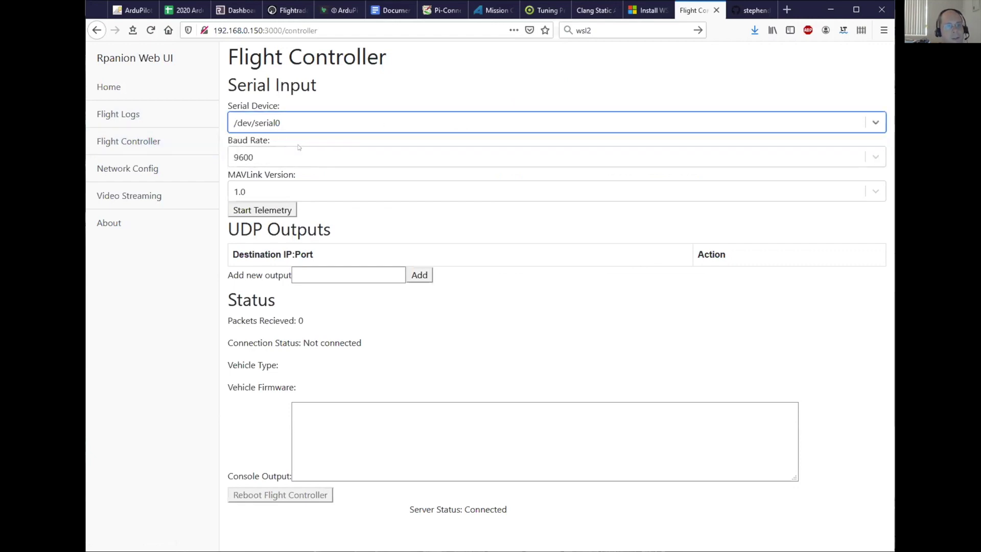
left_click(317, 156)
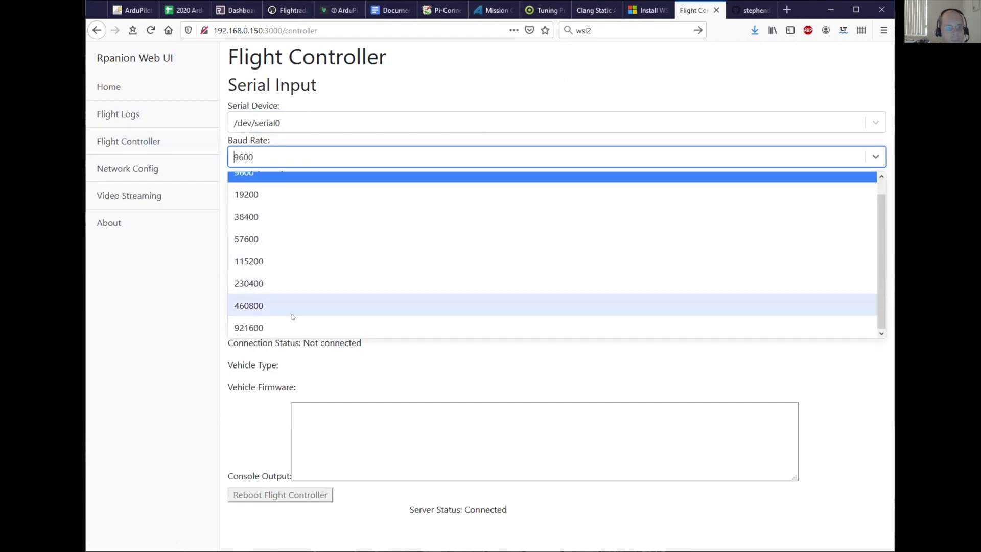
left_click(293, 326)
left_click(293, 191)
left_click(280, 238)
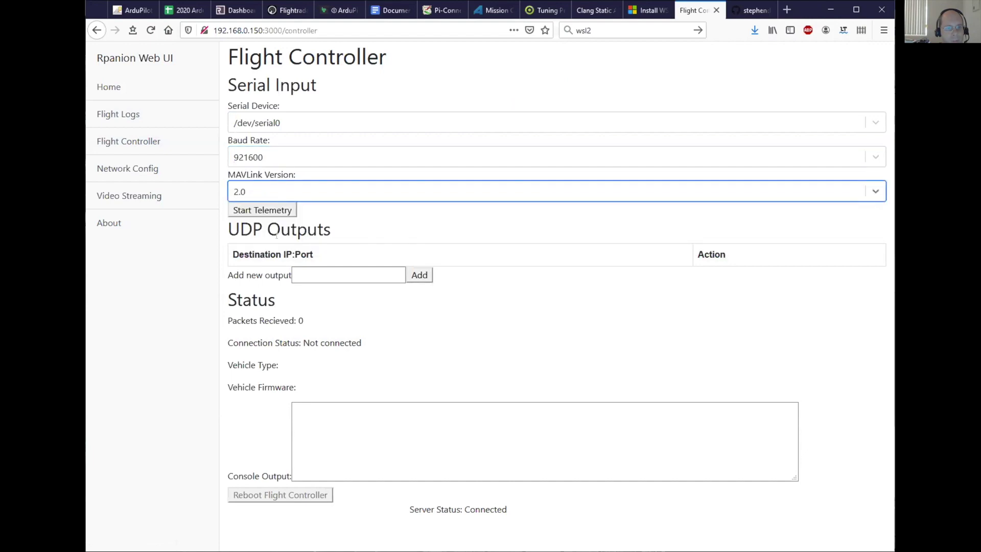
left_click(274, 209)
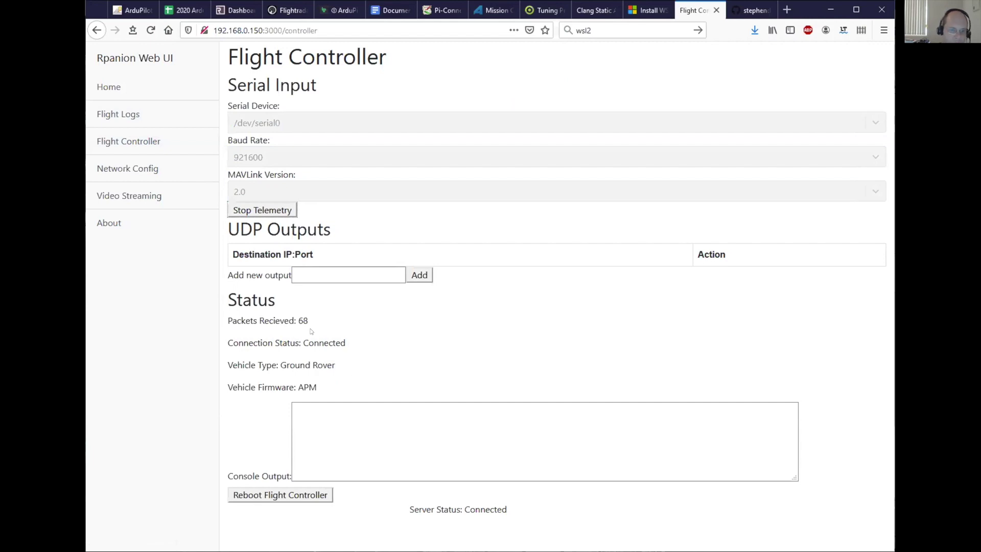
left_click(332, 268)
- Add 192.168.0.106:14550 as a new UDP telemetry output
type("192.")
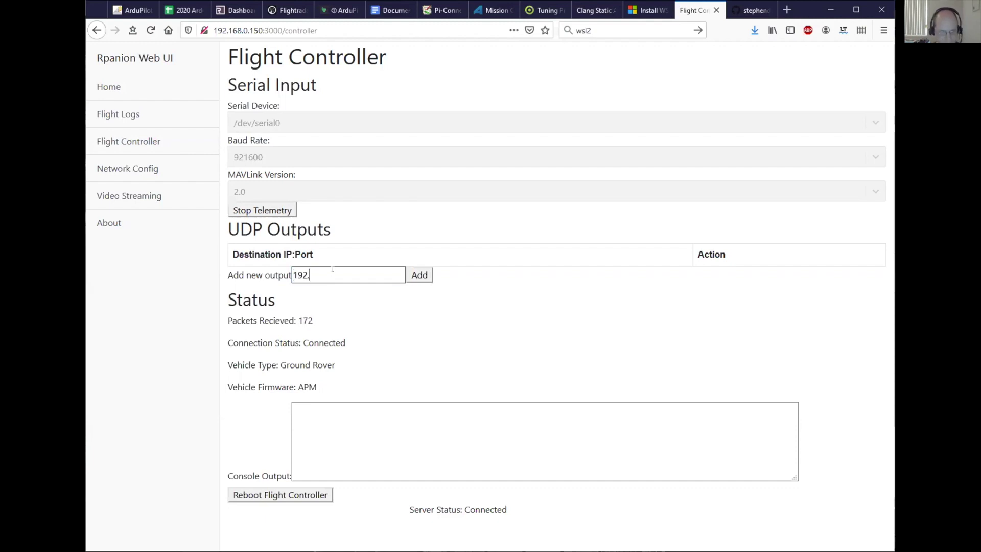
type("168.0.")
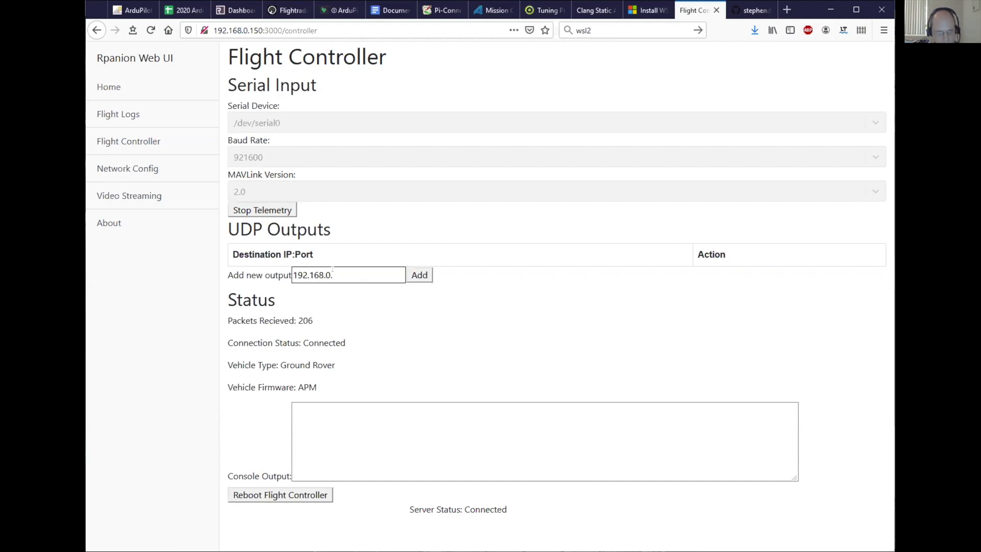
type("106:14")
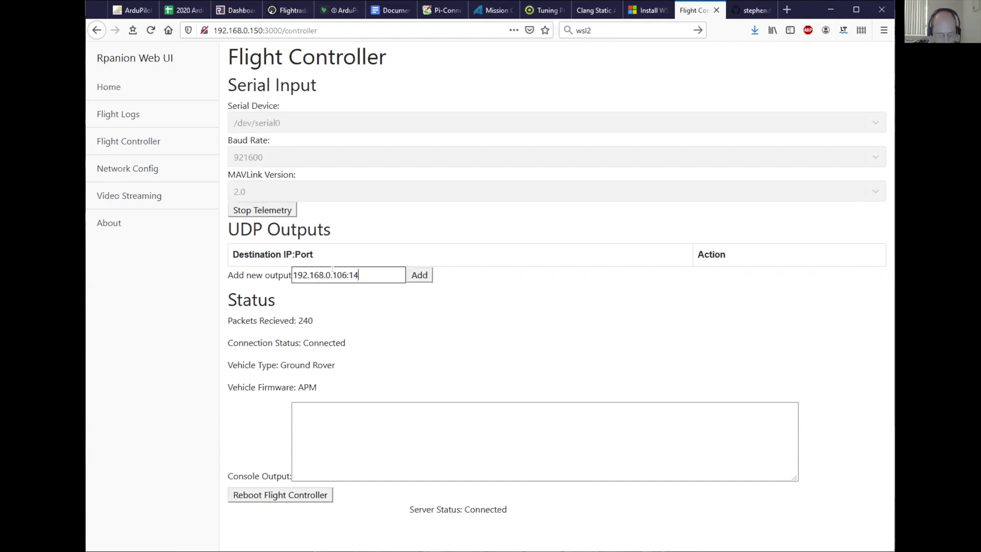
type("550")
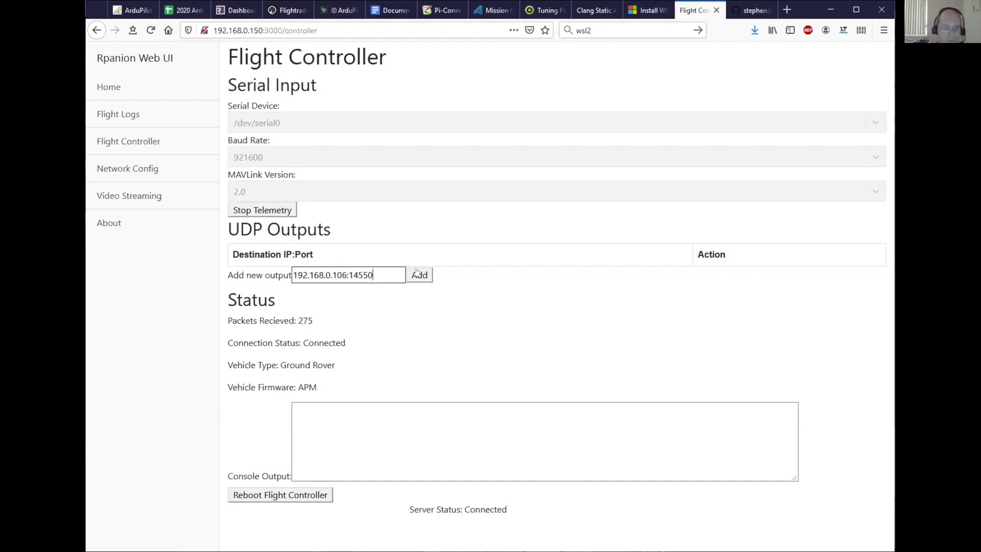
left_click(417, 271)
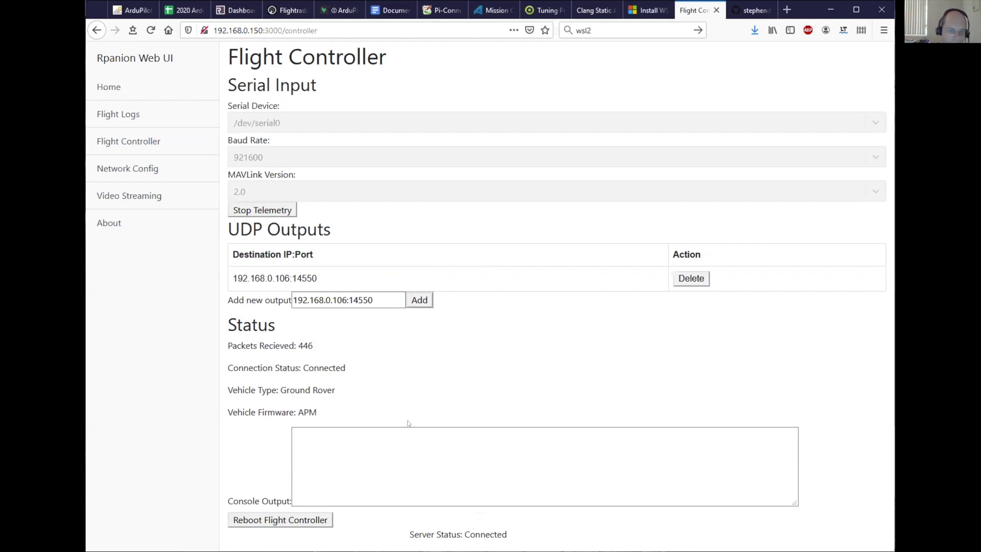
- Show the wlan0 (wifi) adapter's hotspot settings, SSID ardupilot, under Network Config
left_click(142, 168)
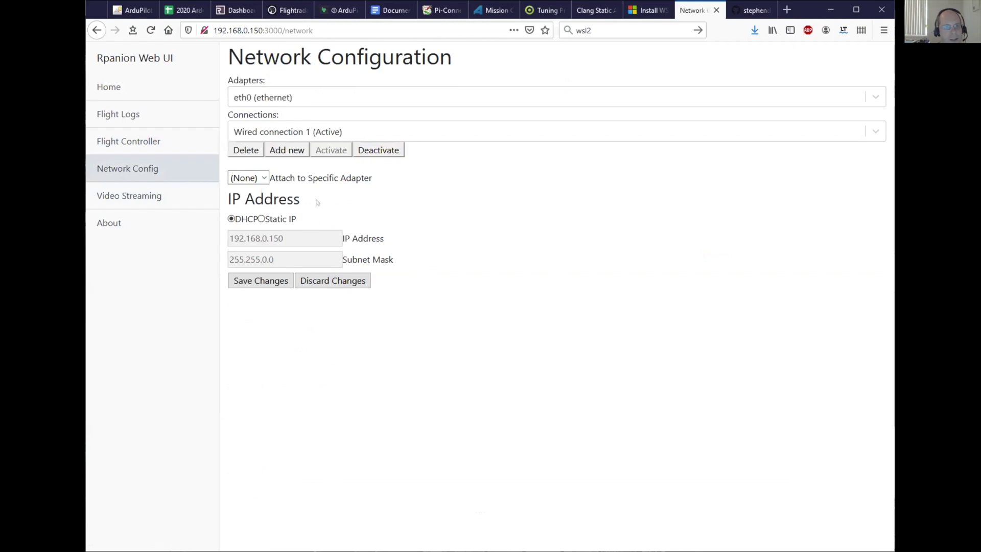
left_click(335, 95)
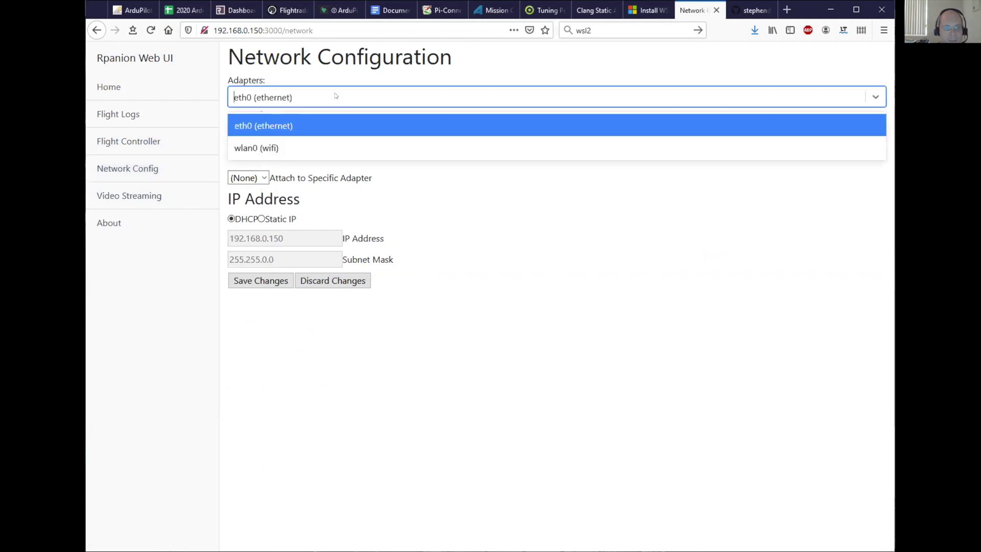
left_click(311, 145)
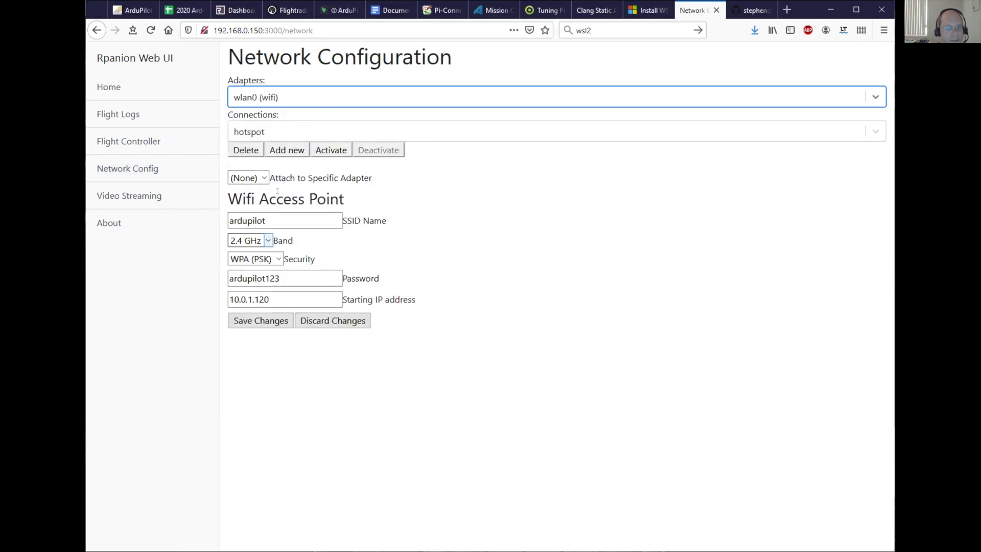
- Create a new access point connection named test2 with SSID test123
left_click(275, 149)
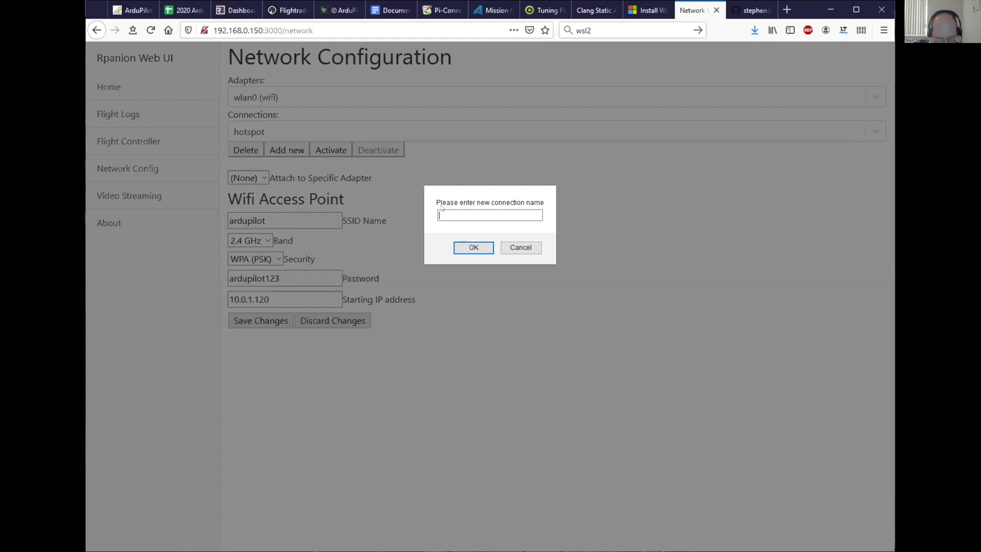
type("test2")
left_click(468, 246)
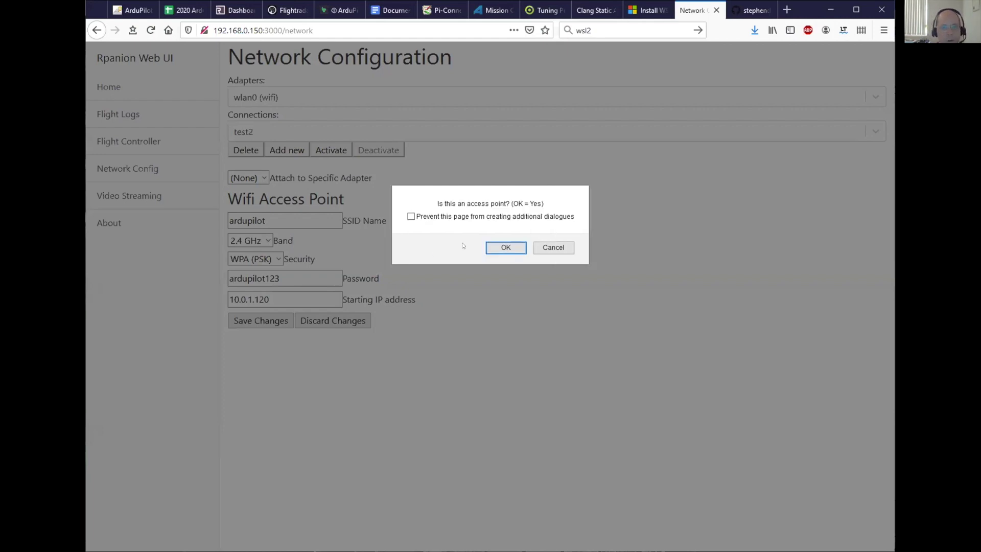
left_click(503, 248)
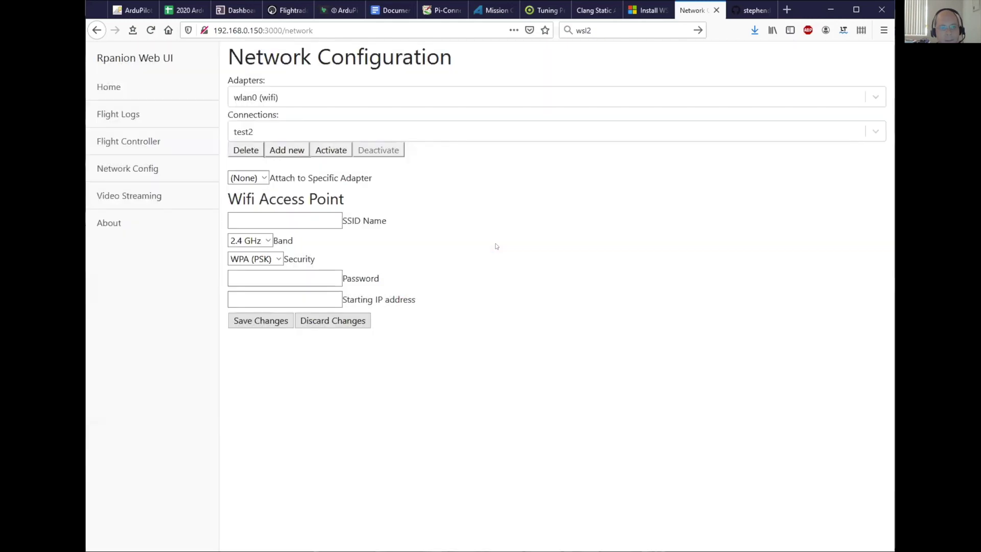
left_click(285, 212)
type("test123")
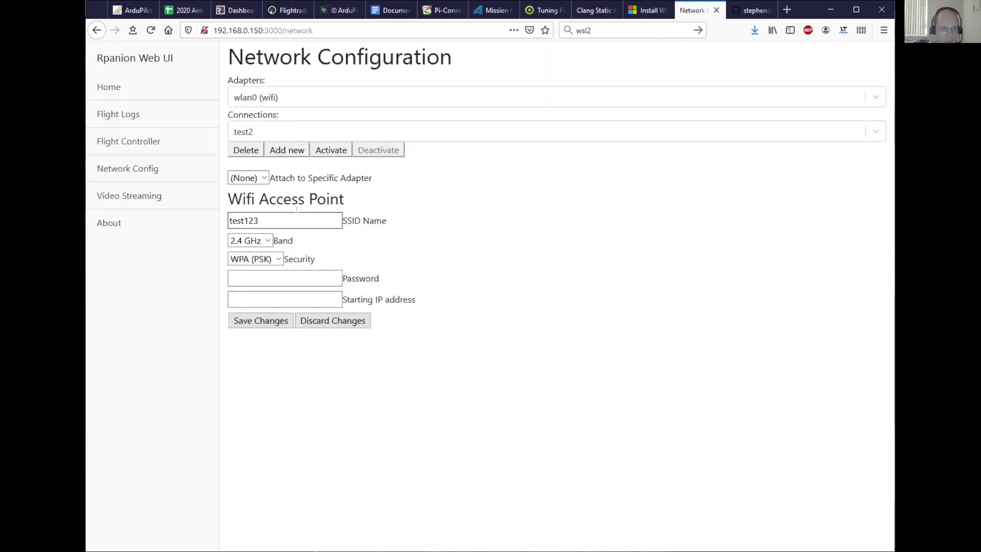
- Keep 2.4 GHz and WPA (PSK), enter the access point password, and set starting IP 10.0.1.120
left_click(264, 238)
left_click(264, 237)
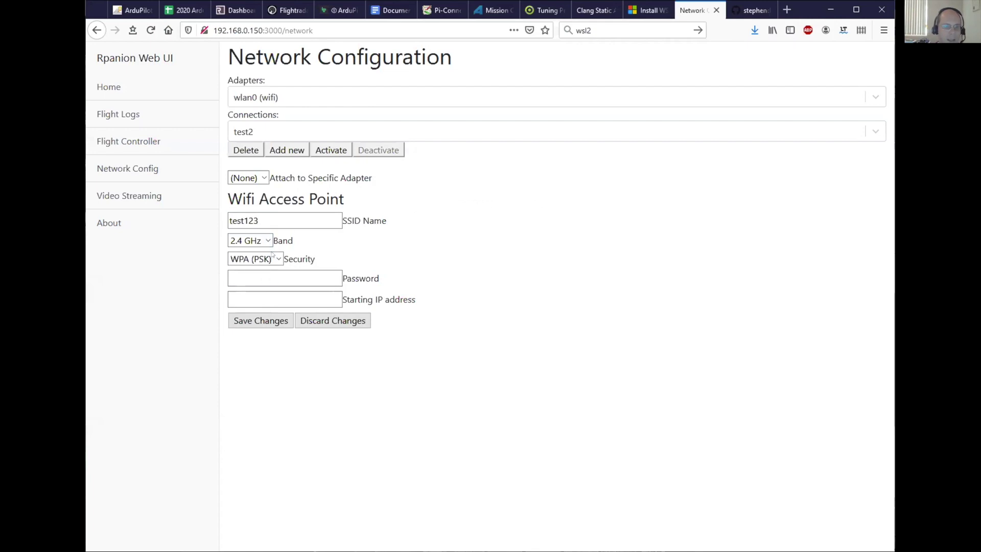
left_click(275, 257)
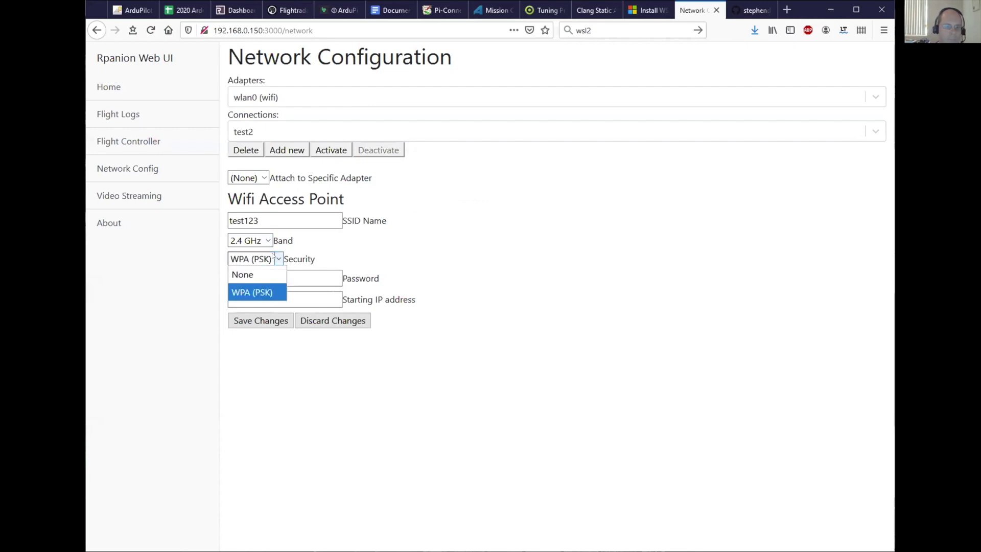
left_click(275, 258)
left_click(277, 272)
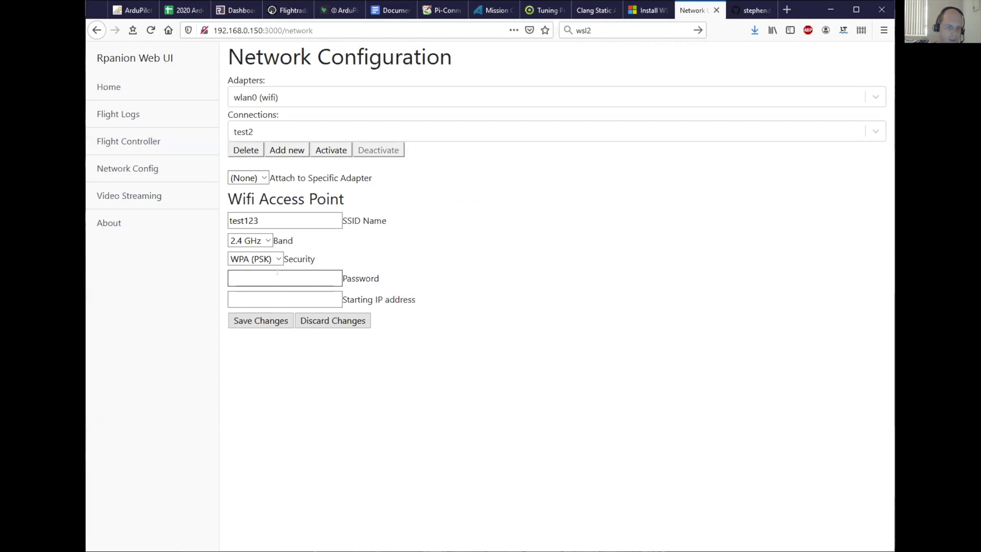
type("pas")
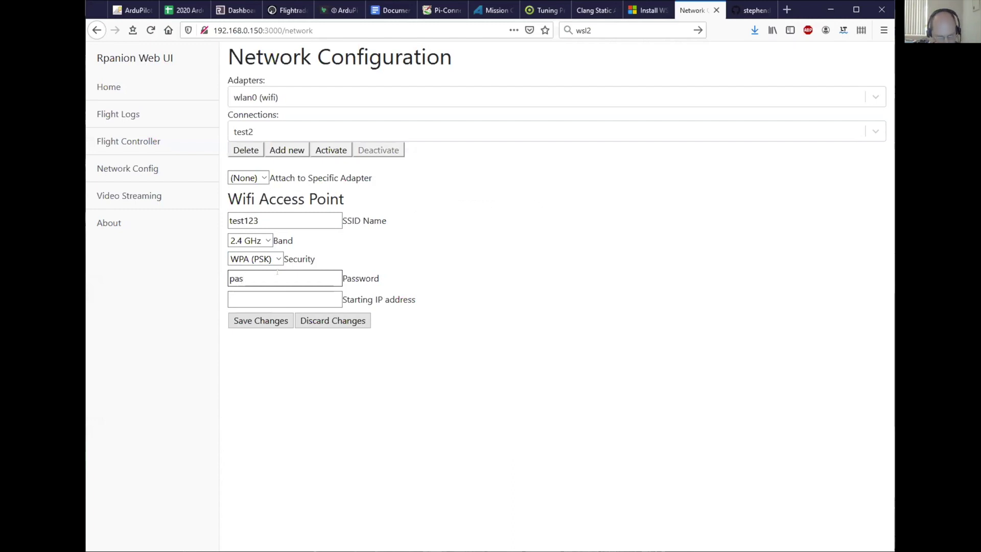
type("sword123")
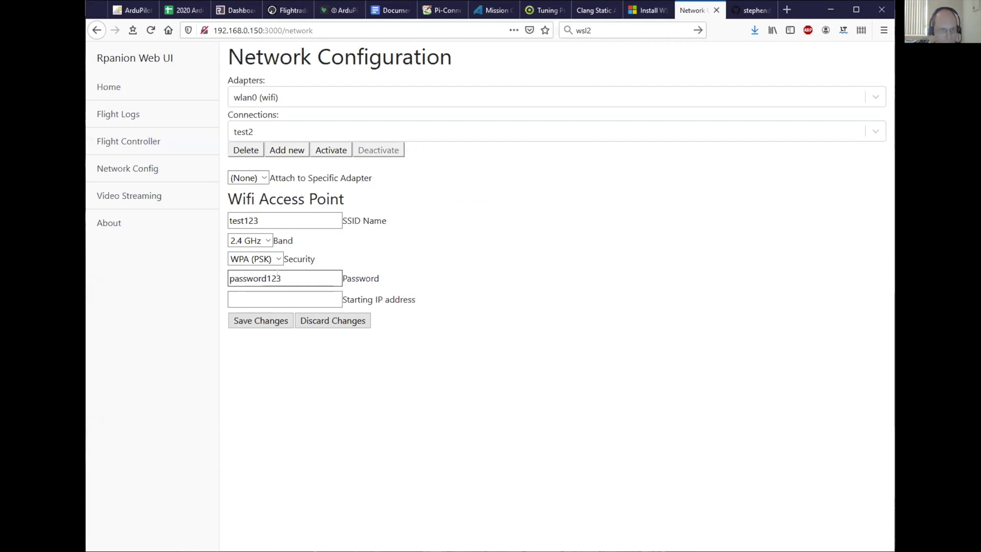
left_click(285, 293)
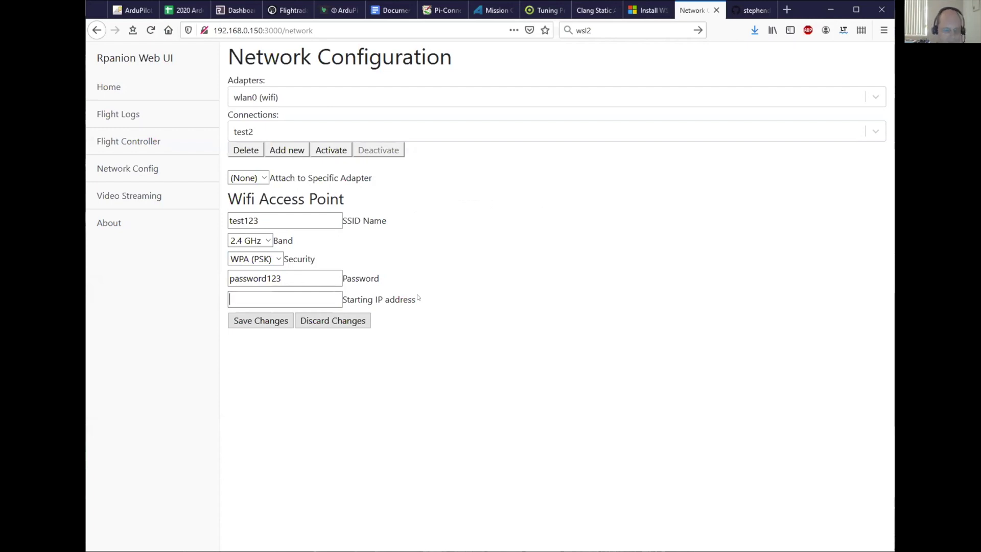
type("10.0.1")
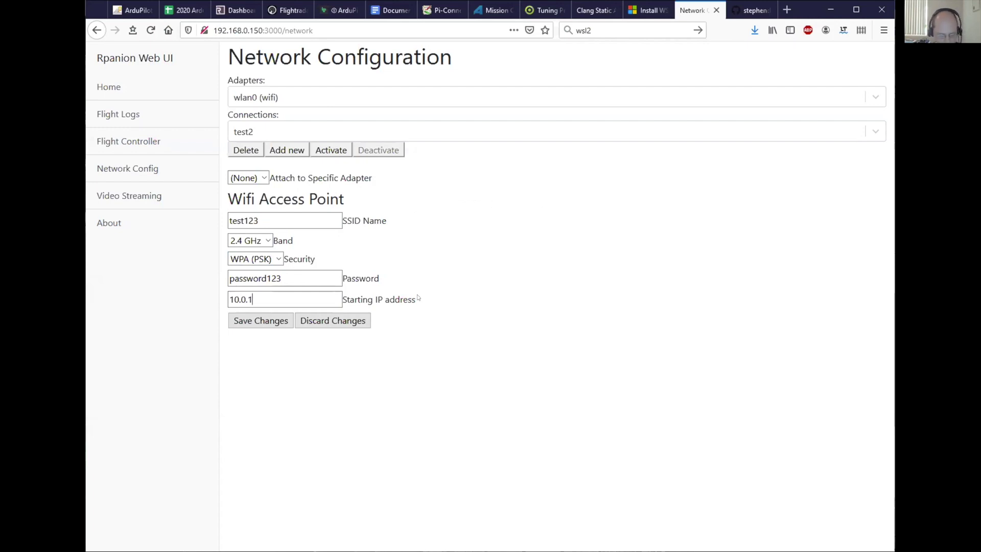
type(".120")
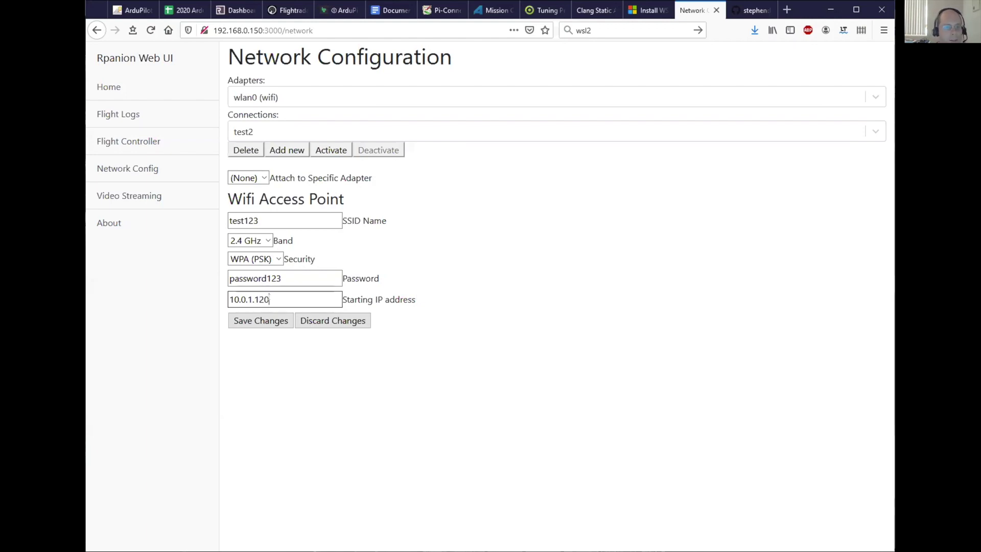
- Save the test2 access point and reselect the wlan0 (wifi) adapter
left_click(257, 322)
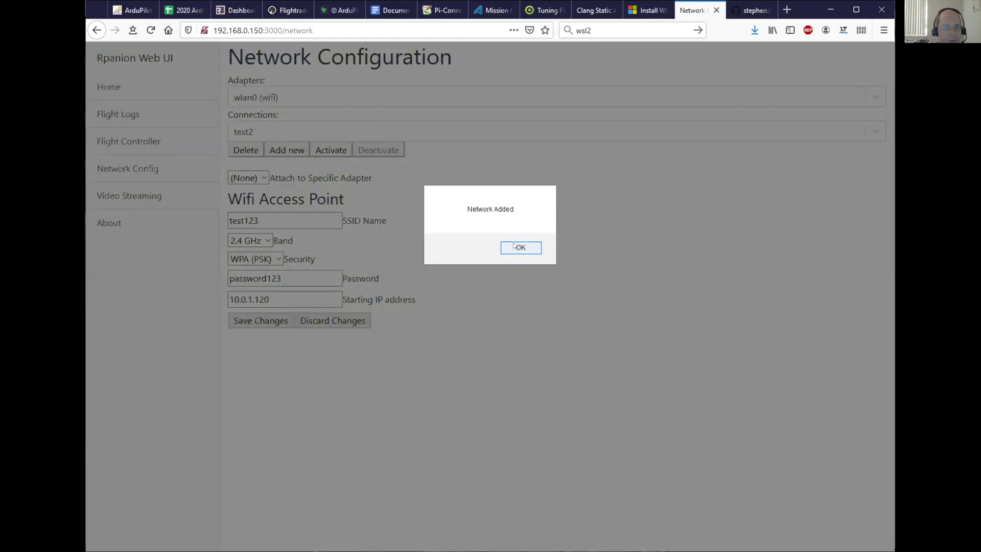
left_click(512, 248)
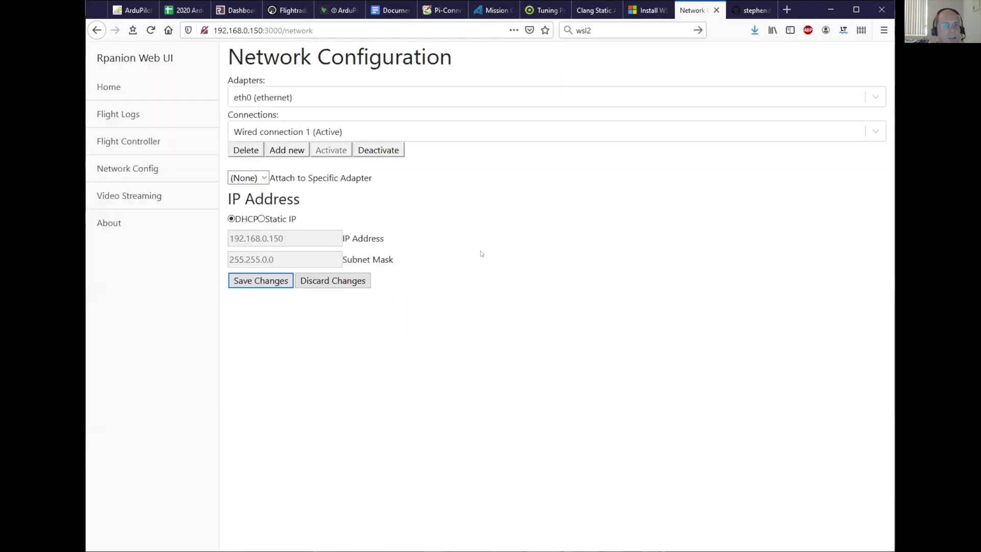
left_click(309, 97)
left_click(293, 146)
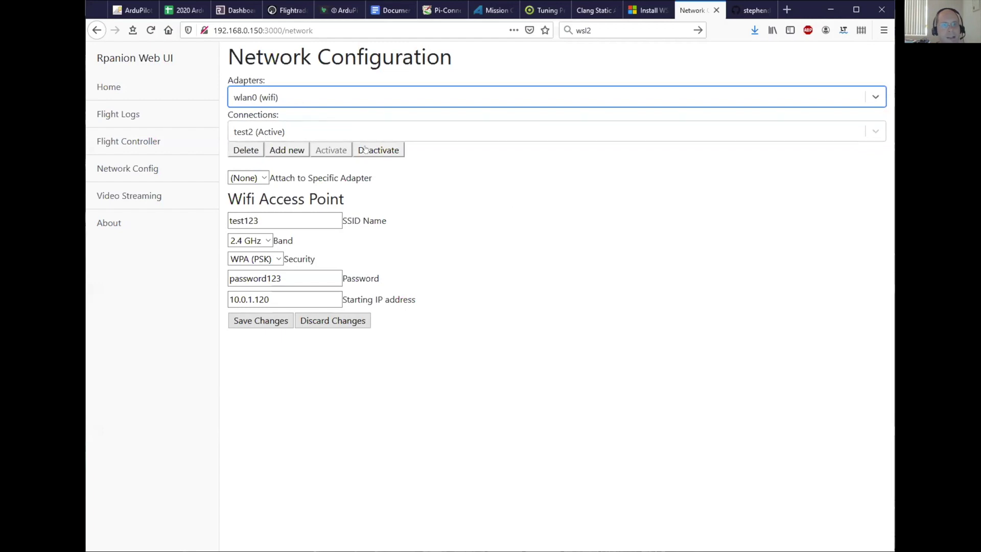
left_click(347, 134)
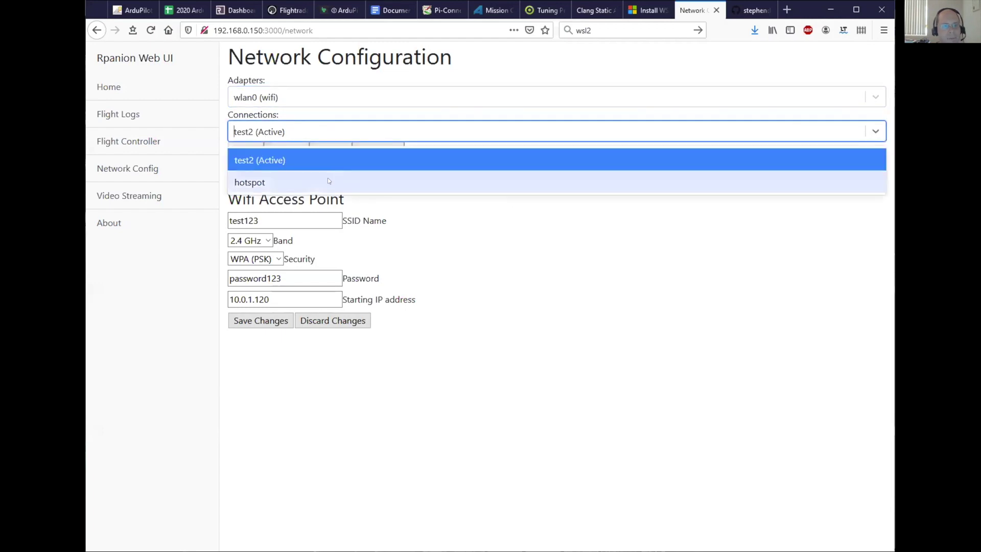
left_click(329, 181)
left_click(322, 137)
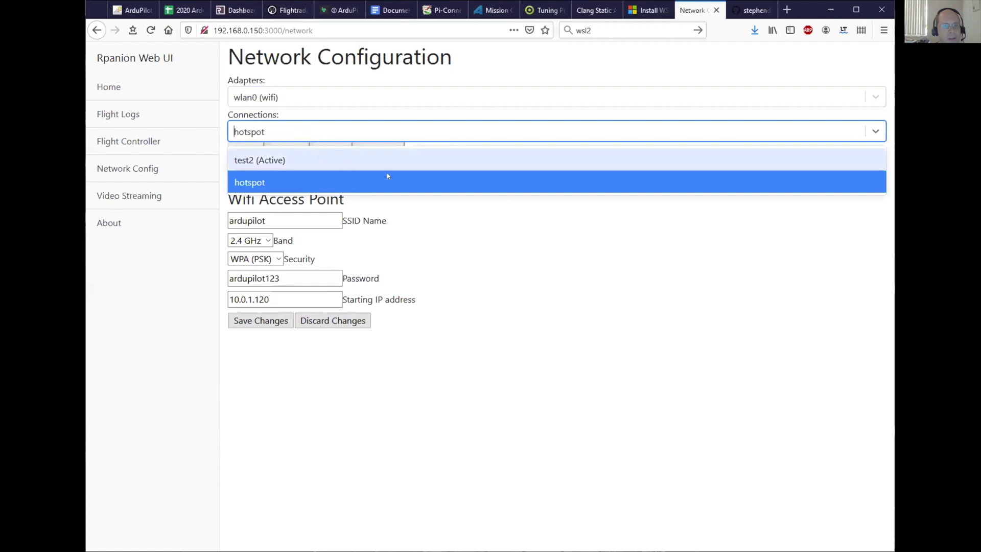
left_click(398, 161)
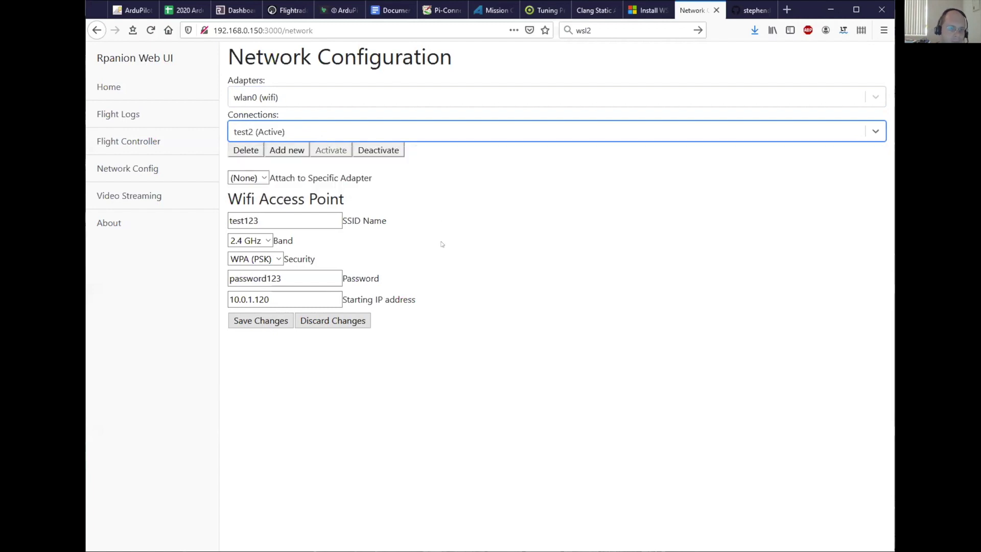
left_click(125, 194)
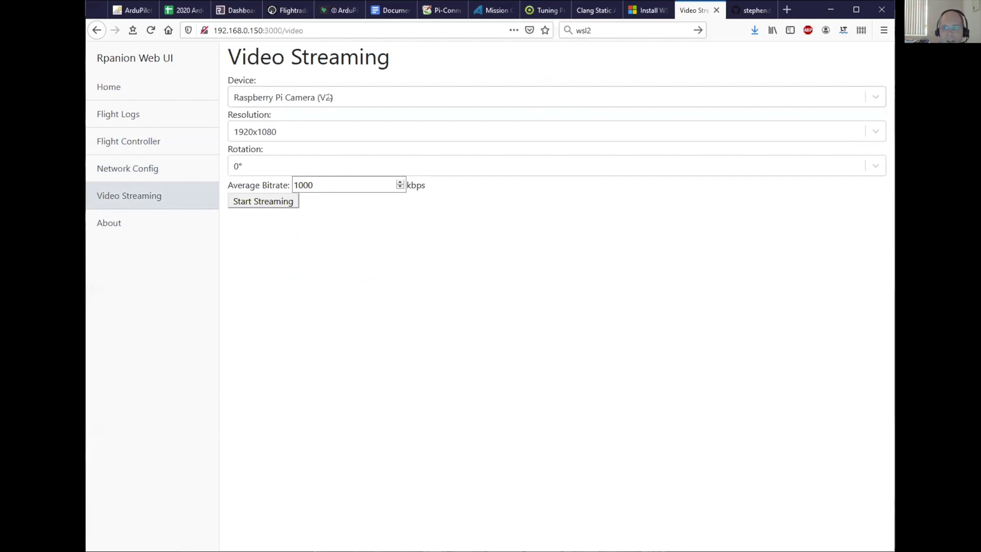
- Stream the Raspberry Pi Camera (V2) at 640x480, 0° rotation and 1000 kbps
left_click(326, 94)
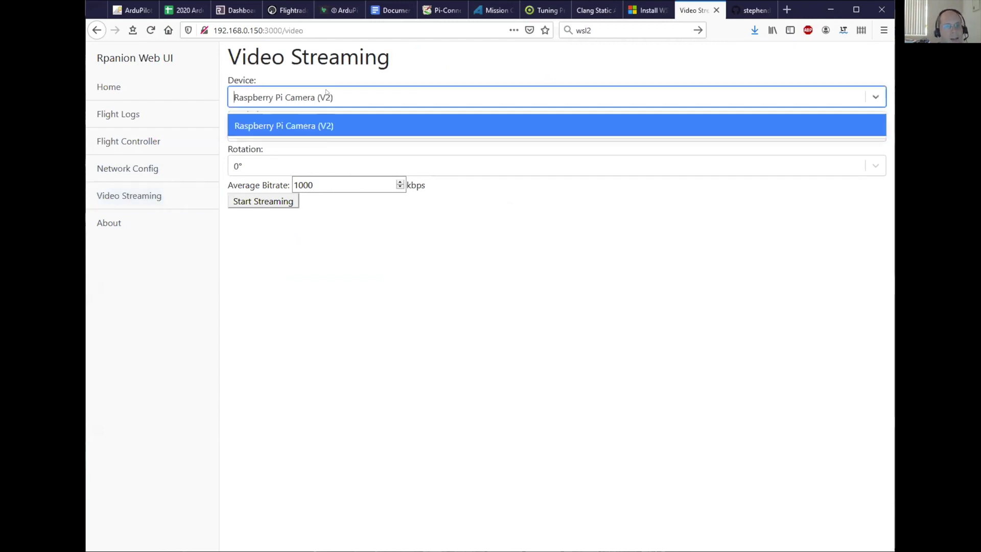
left_click(320, 126)
left_click(311, 128)
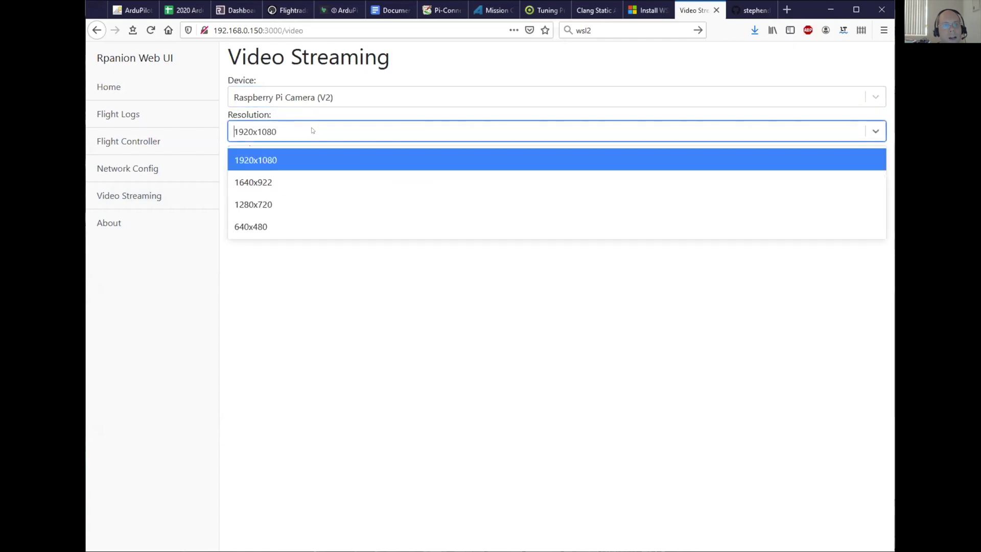
left_click(311, 226)
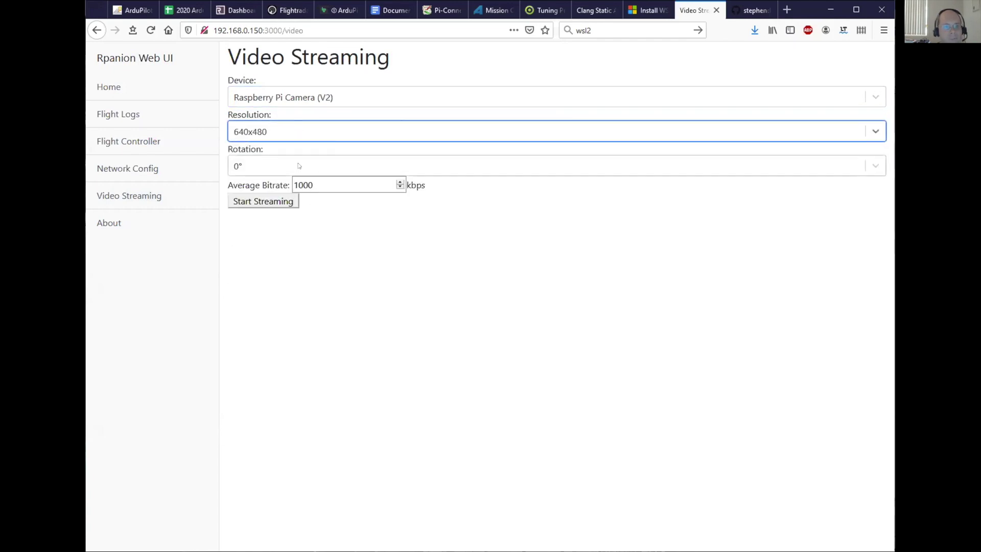
left_click(298, 165)
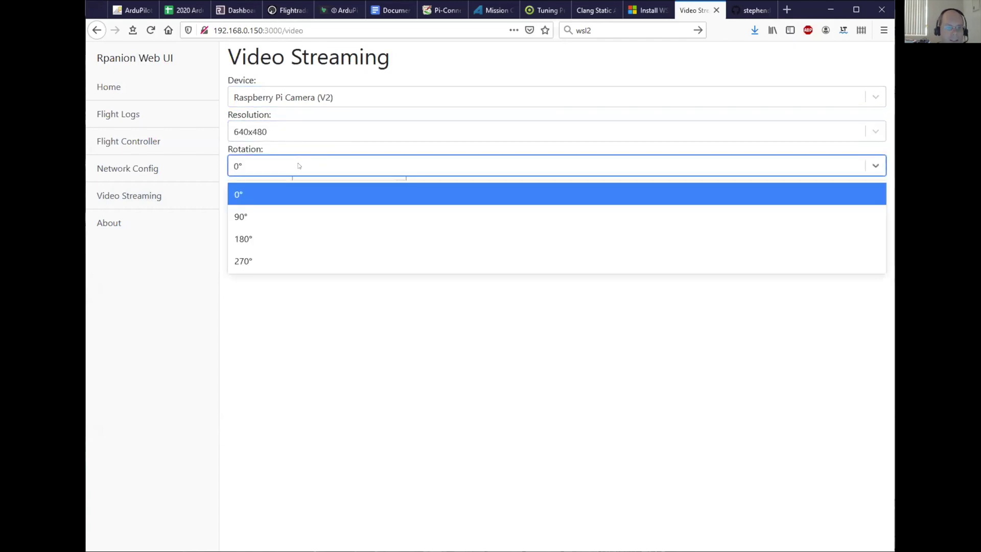
left_click(306, 194)
left_click(339, 184)
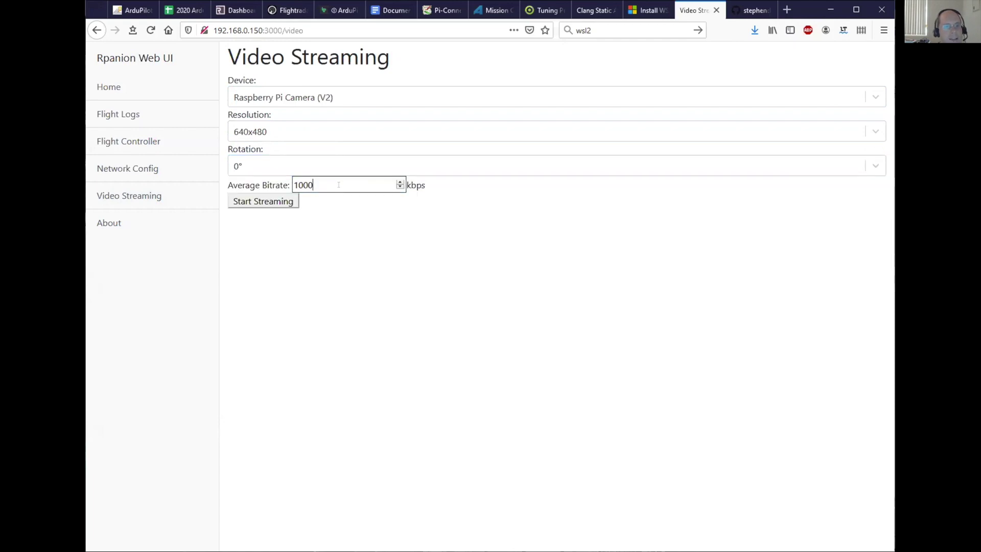
left_click(250, 202)
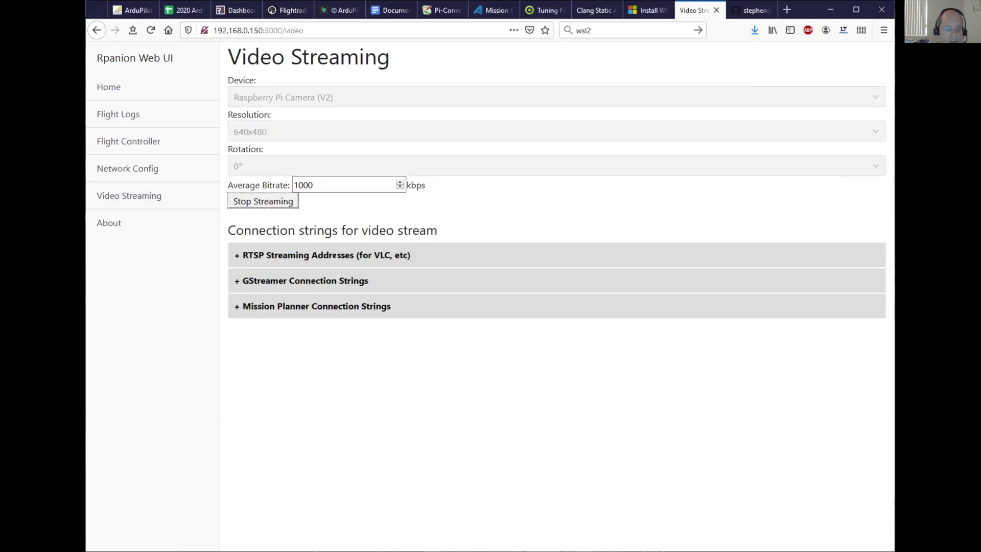
- Review the RTSP, GStreamer and Mission Planner connection strings, then stop the stream
left_click(337, 253)
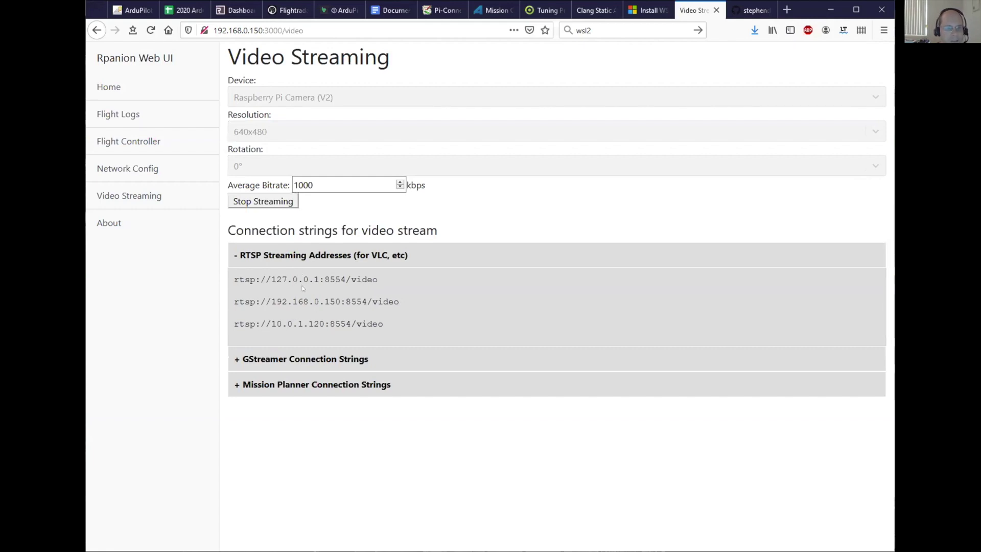
left_click(296, 255)
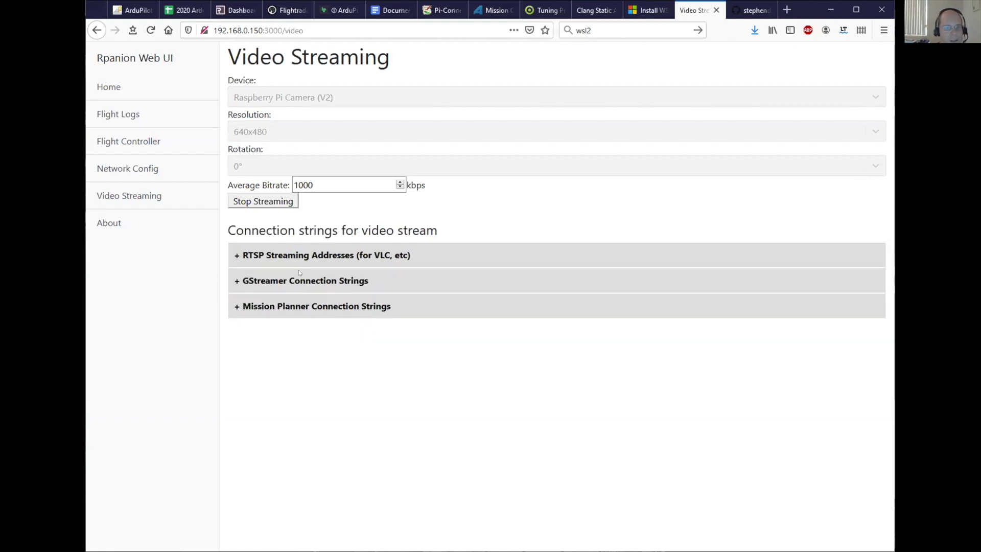
left_click(295, 279)
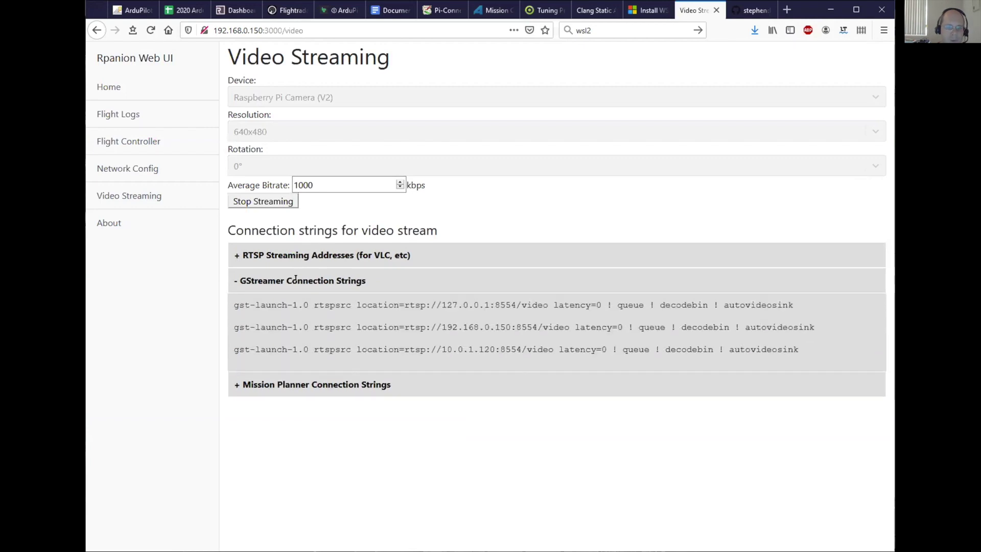
left_click(296, 280)
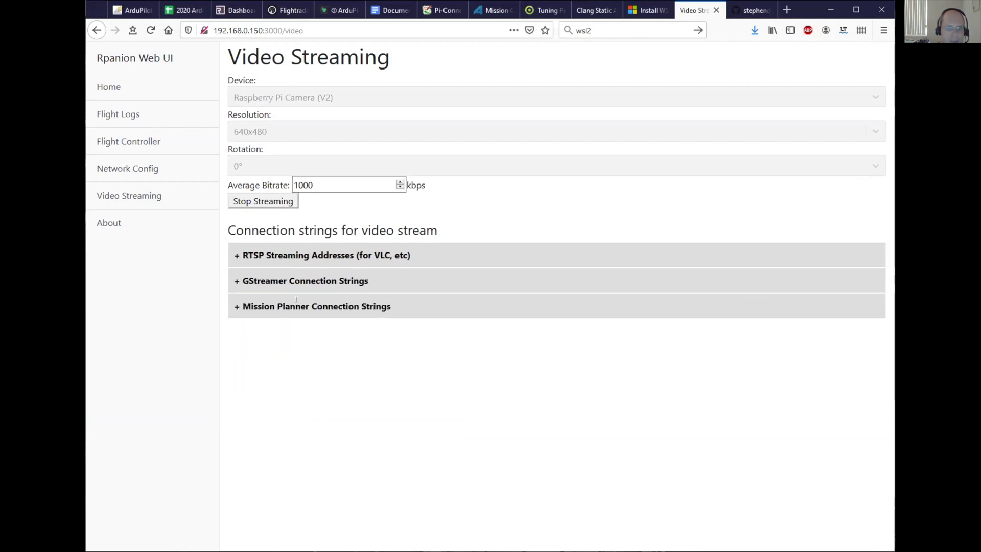
left_click(296, 300)
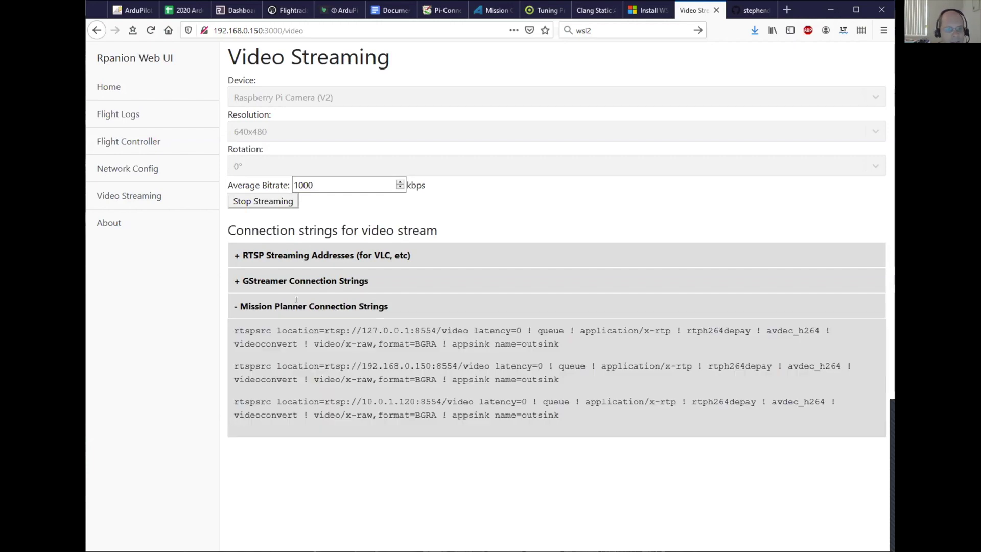
left_click(297, 302)
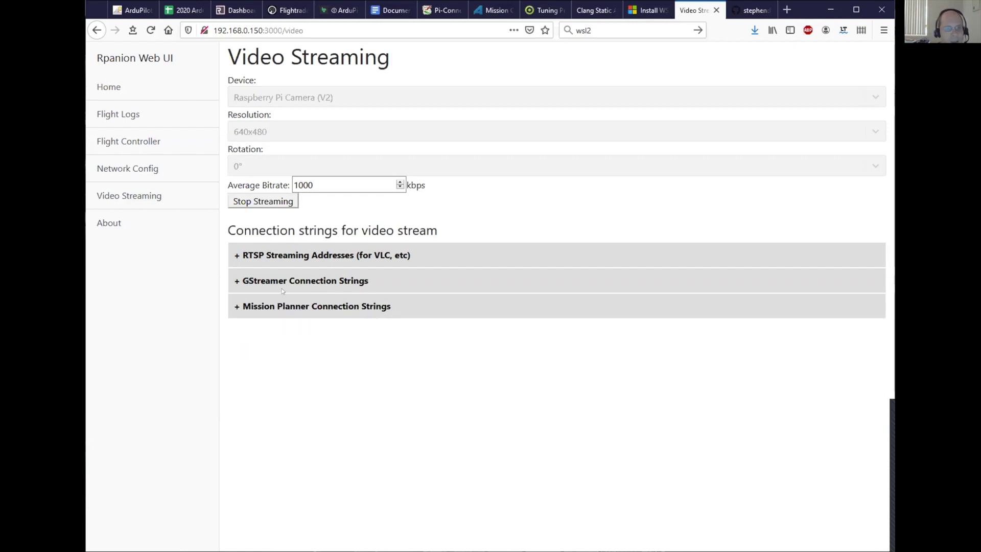
left_click(270, 201)
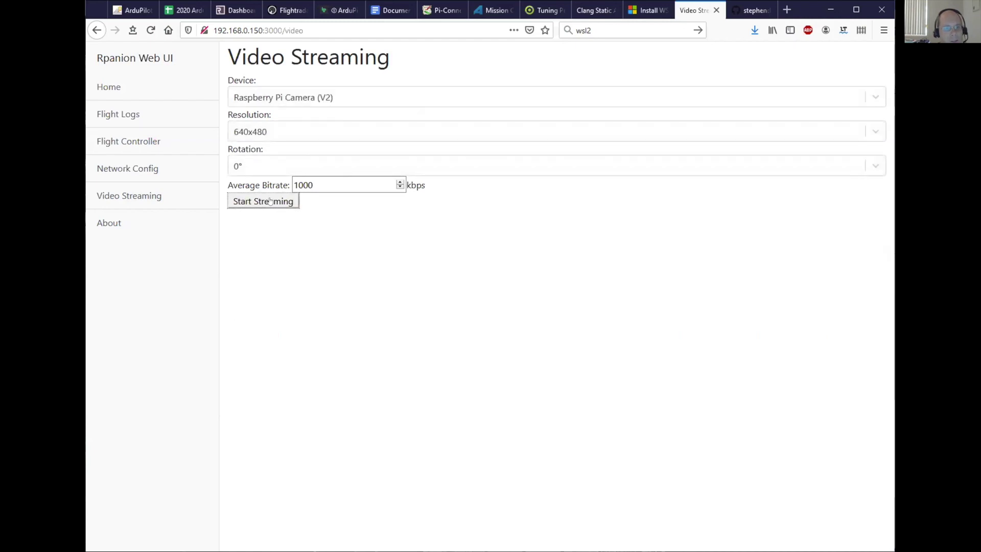
left_click(123, 222)
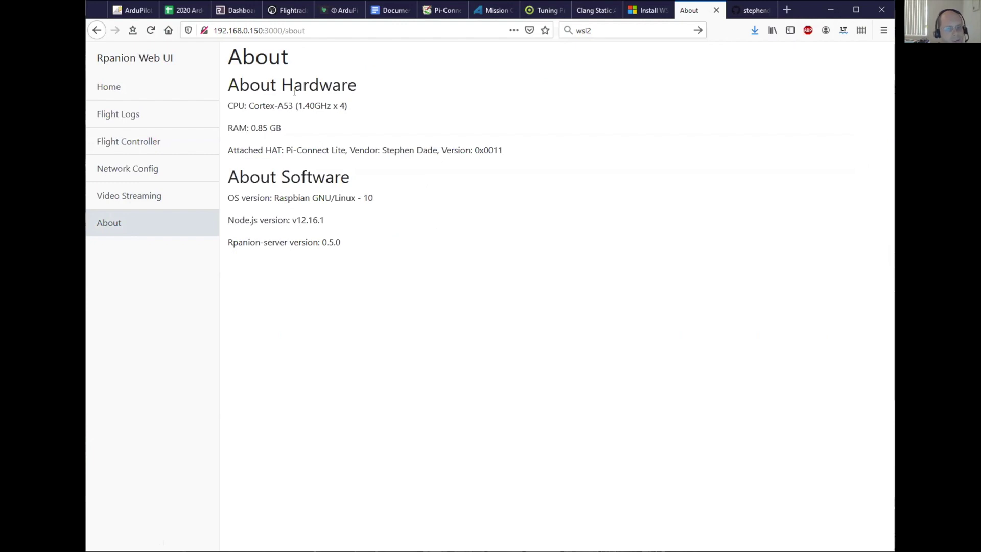
- Highlight the Attached HAT line showing Pi-Connect Lite, then clear the selection
left_click(231, 148)
left_click_drag(232, 148, 523, 147)
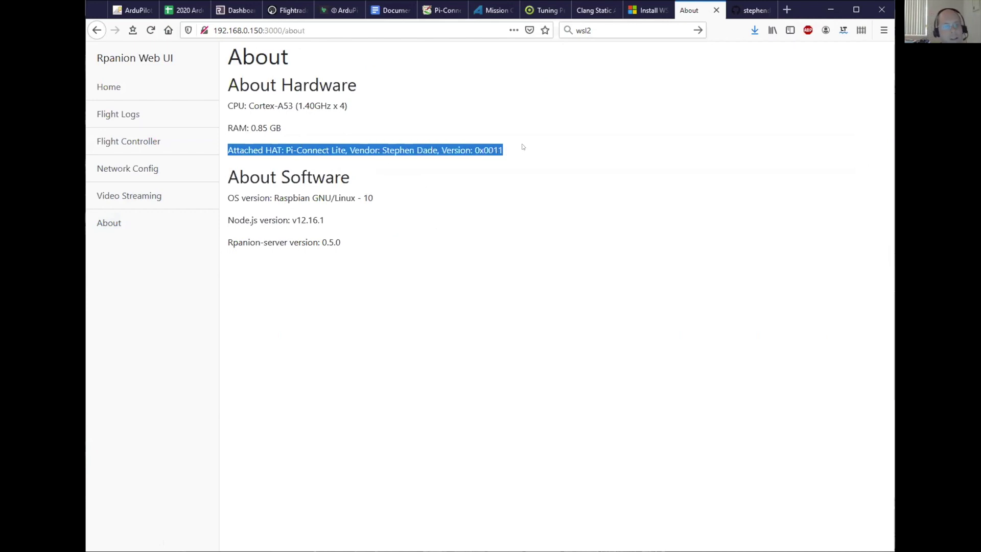
left_click(523, 147)
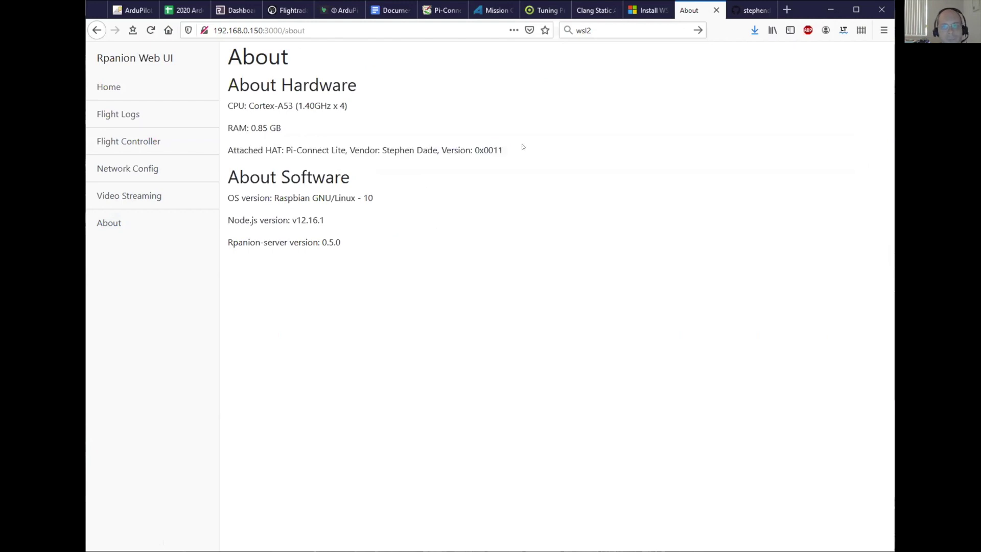